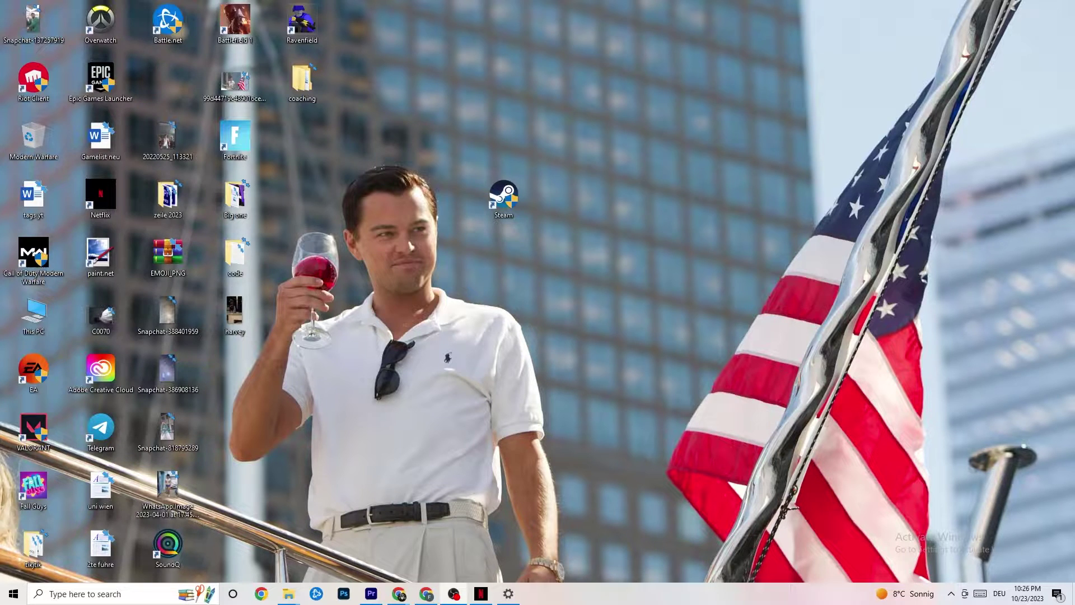
# Launch Steam with administrator rights from its desktop shortcut.
pyautogui.moveTo(504, 199); pyautogui.dragTo(438, 199)
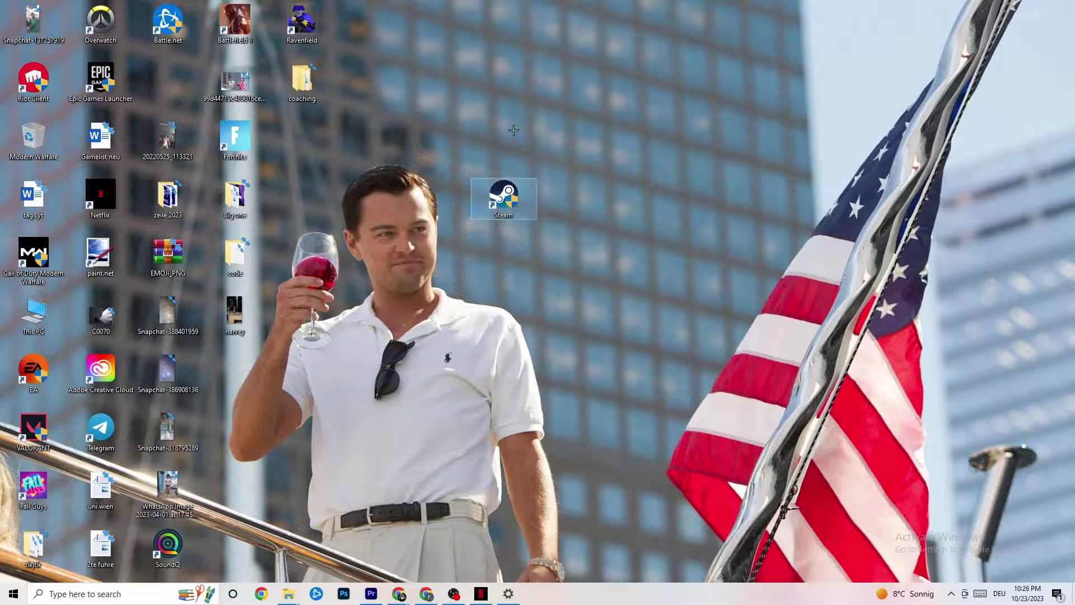
pyautogui.click(495, 136)
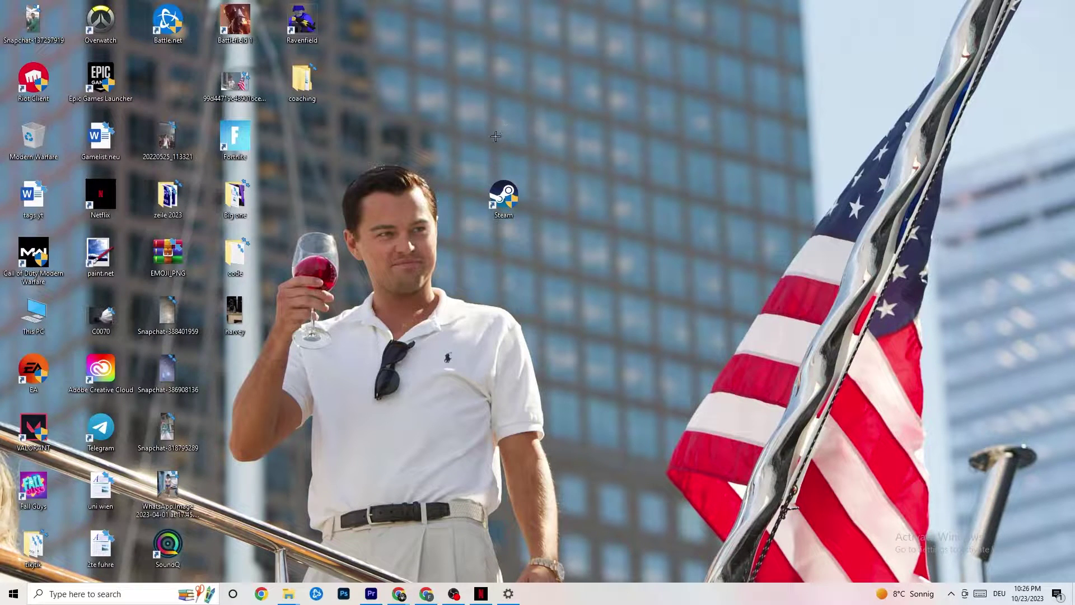
pyautogui.rightClick(514, 197)
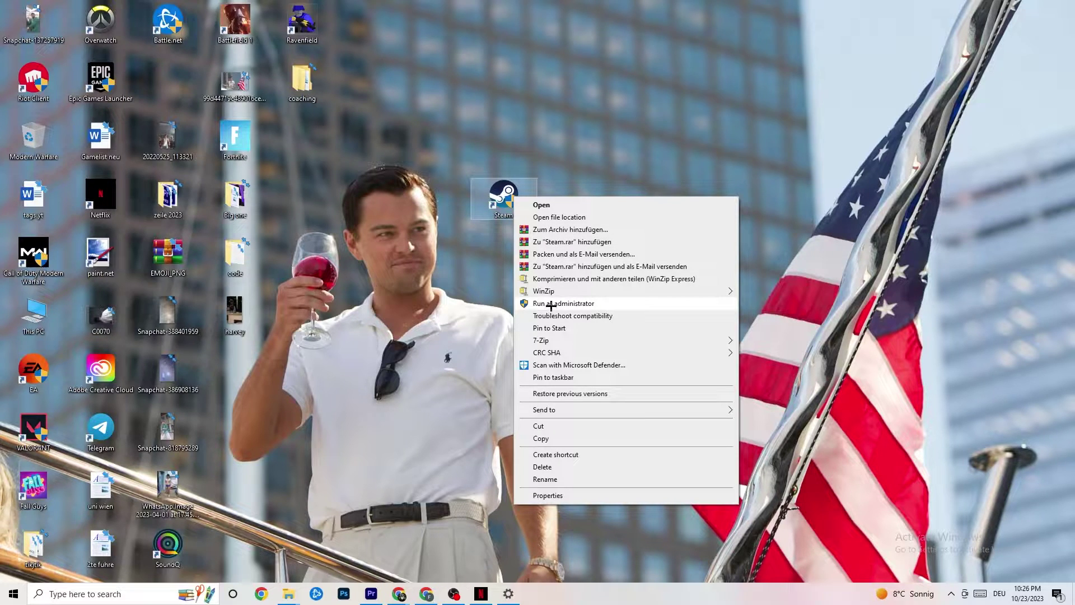
pyautogui.click(478, 298)
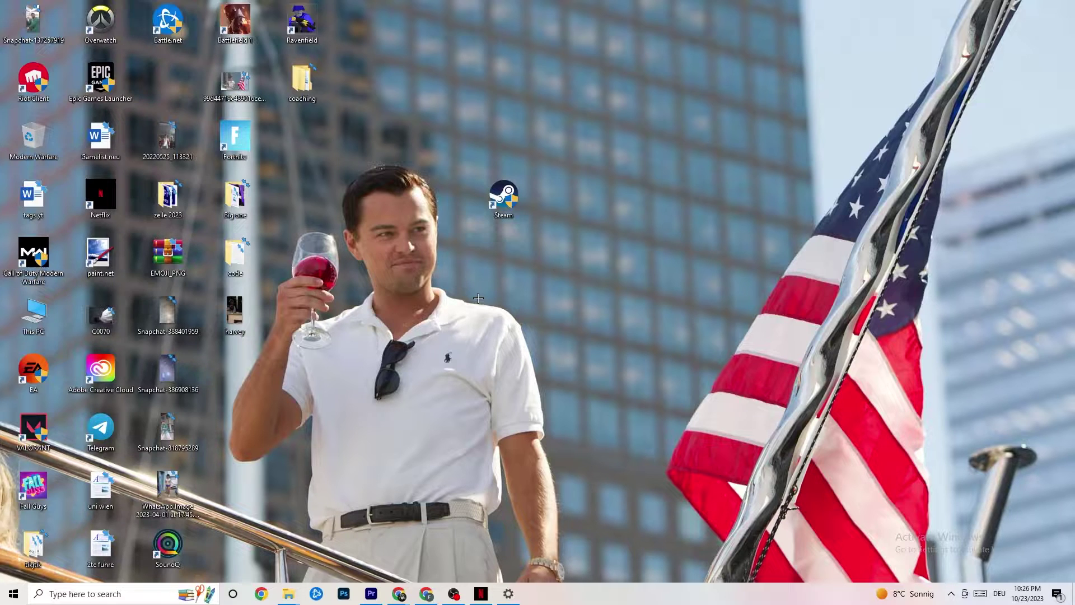
# Set the Steam shortcut's compatibility mode to Windows 8 and save its properties.
pyautogui.click(502, 199)
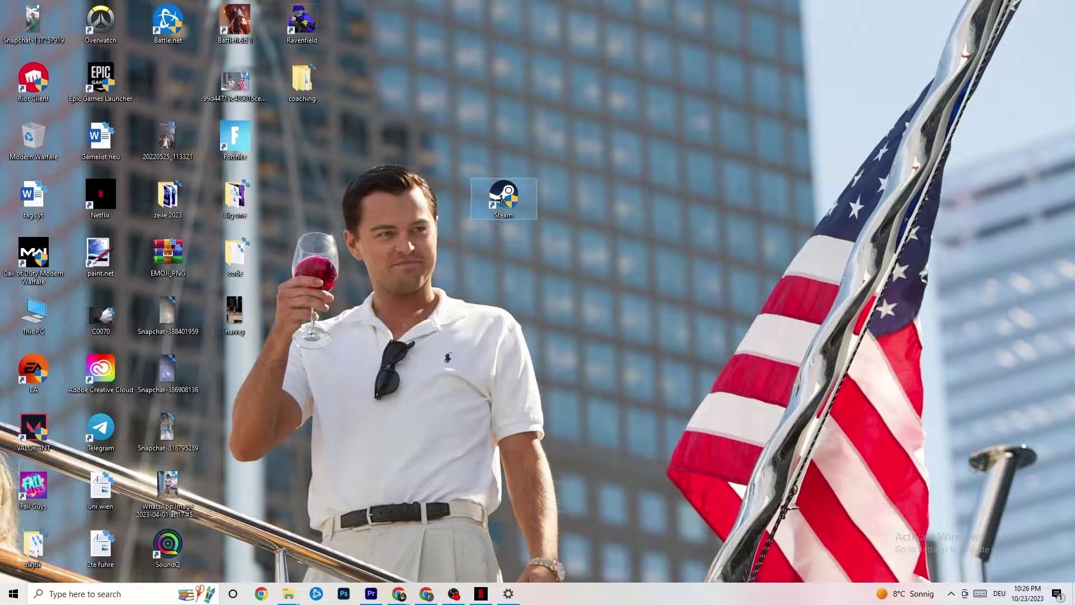
pyautogui.rightClick(501, 199)
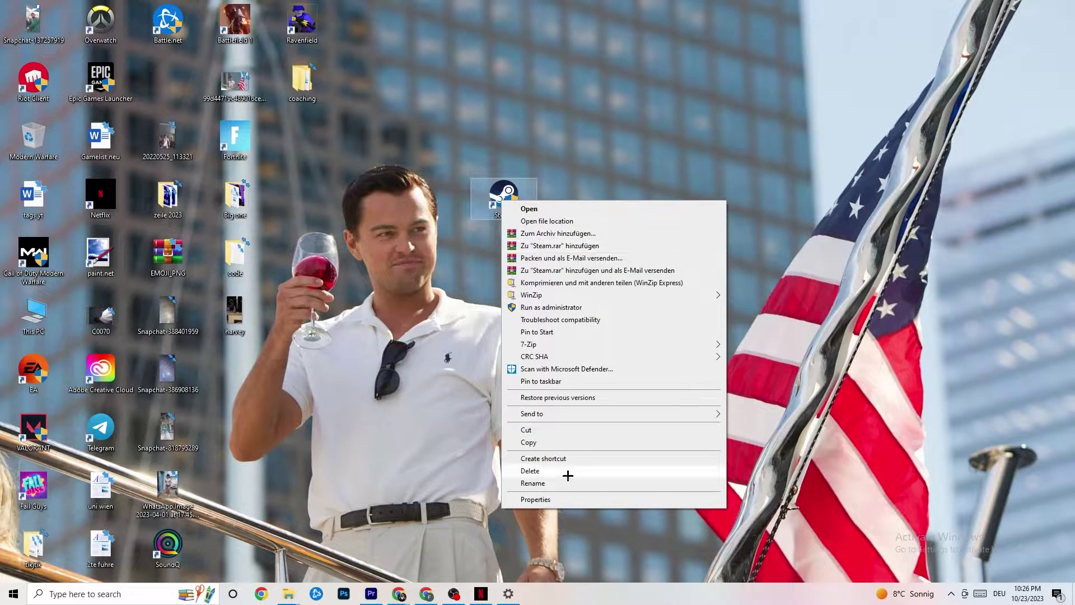
pyautogui.click(558, 499)
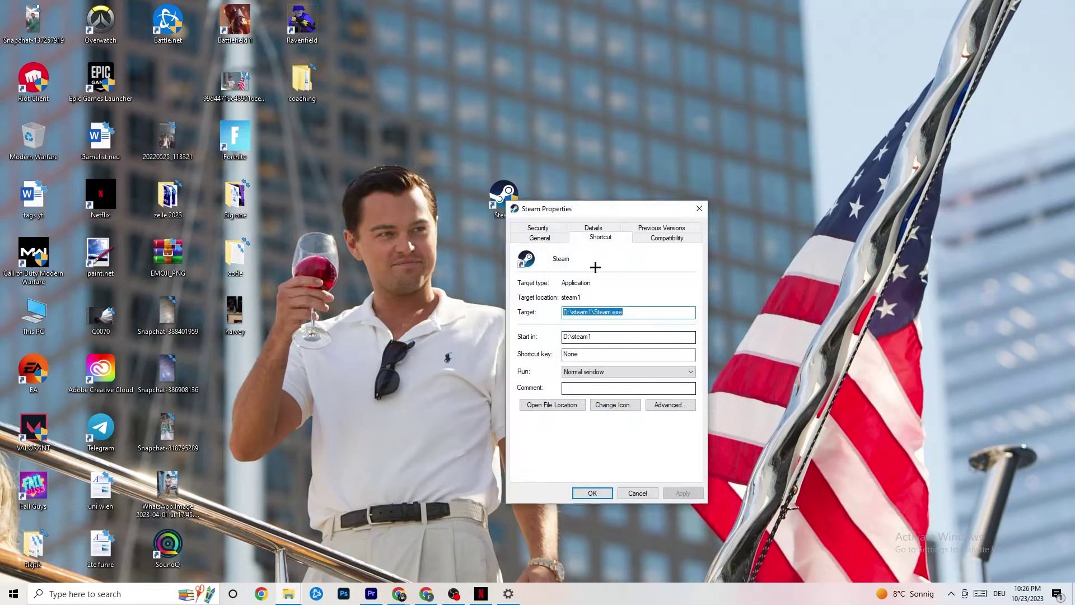
pyautogui.moveTo(584, 211); pyautogui.dragTo(530, 127)
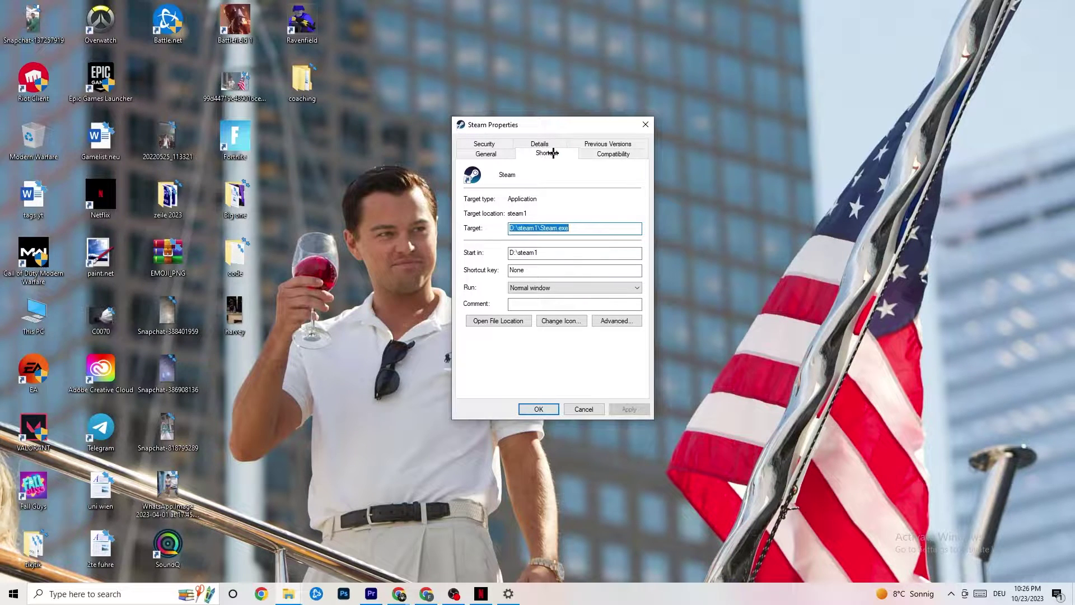
pyautogui.click(585, 153)
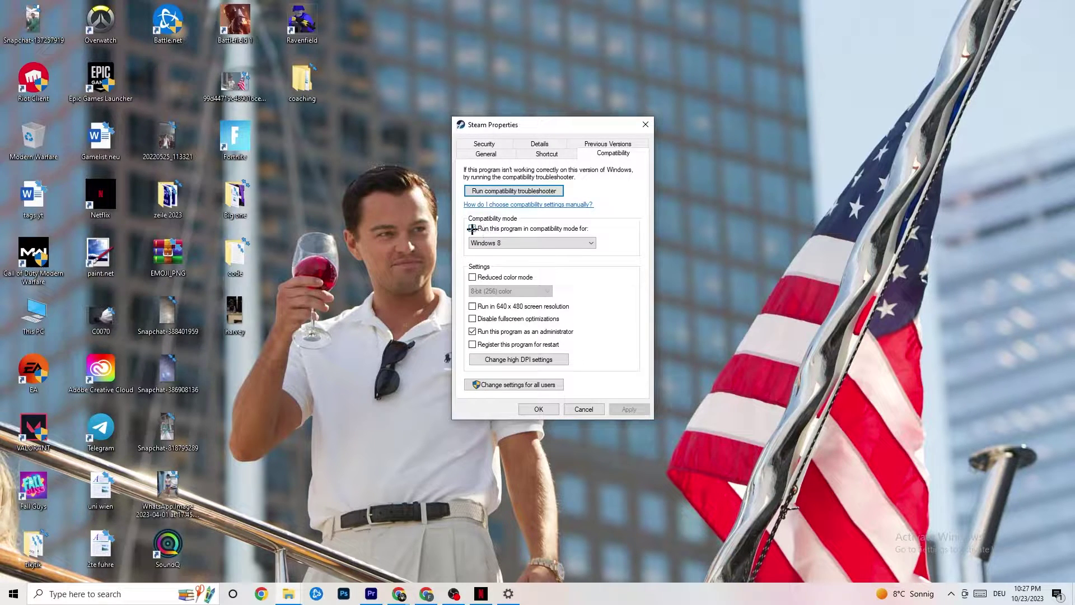
pyautogui.click(521, 242)
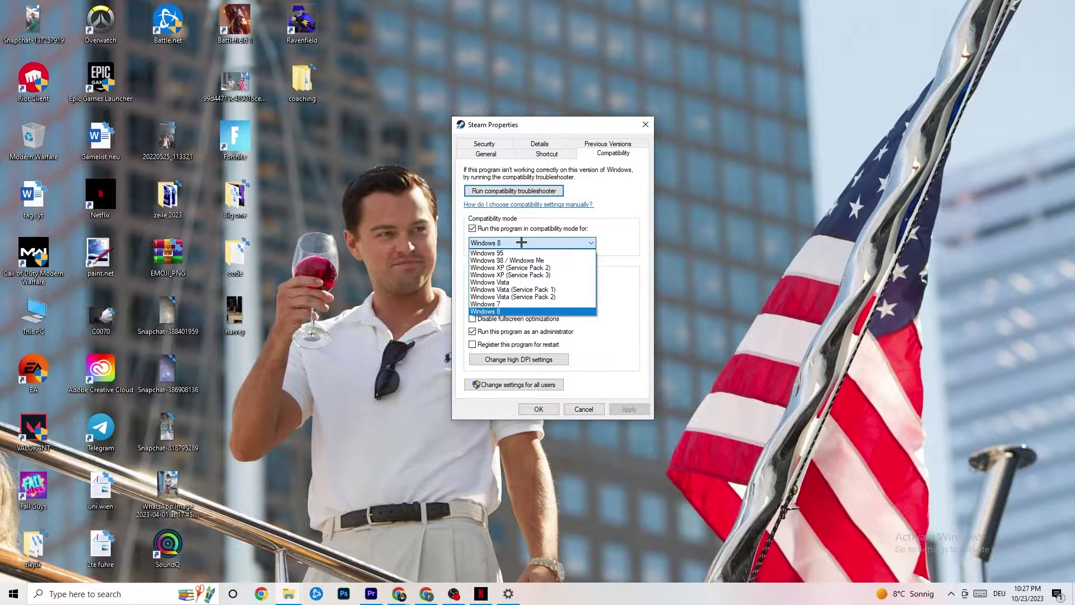
pyautogui.click(549, 309)
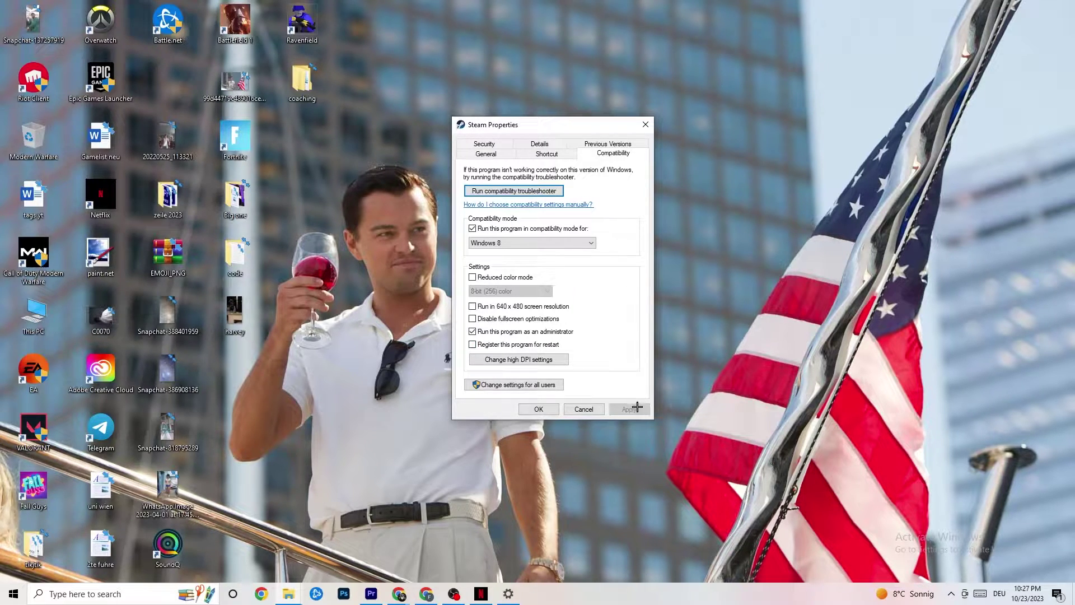
pyautogui.click(539, 410)
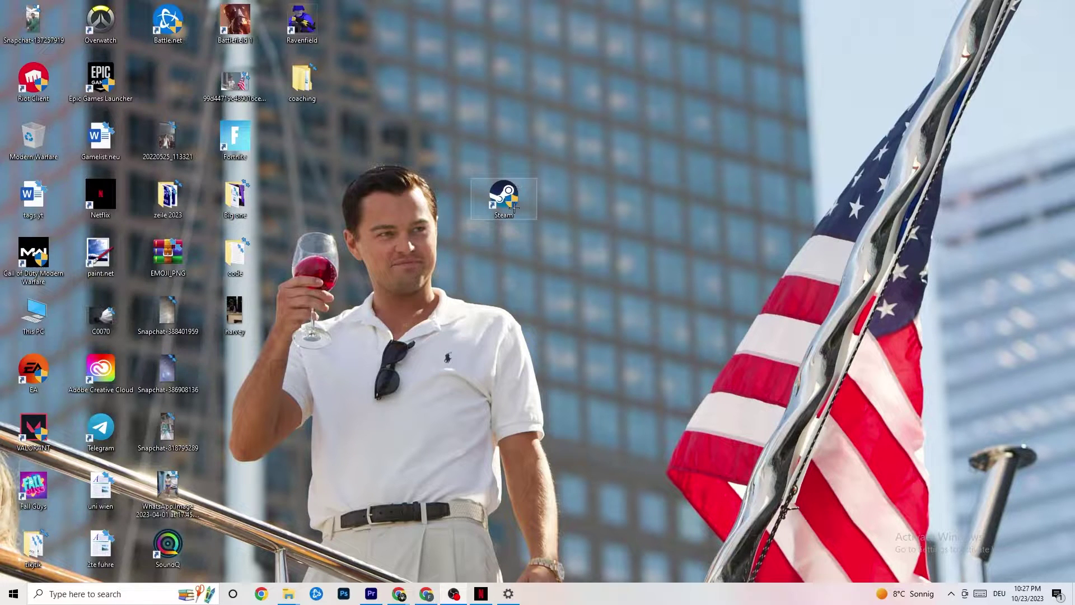
# Open and dismiss the Start menu and the Steam shortcut's context menu.
pyautogui.click(14, 593)
pyautogui.click(379, 540)
pyautogui.rightClick(493, 204)
pyautogui.click(477, 309)
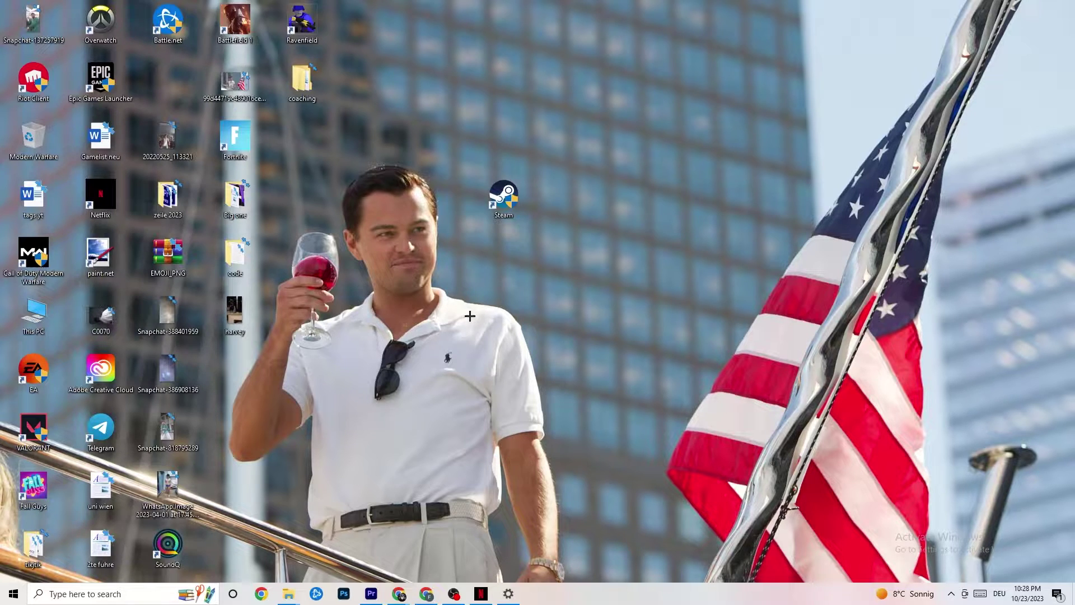
# Launch Task Manager from the taskbar menu and maximize it to full screen.
pyautogui.rightClick(587, 601)
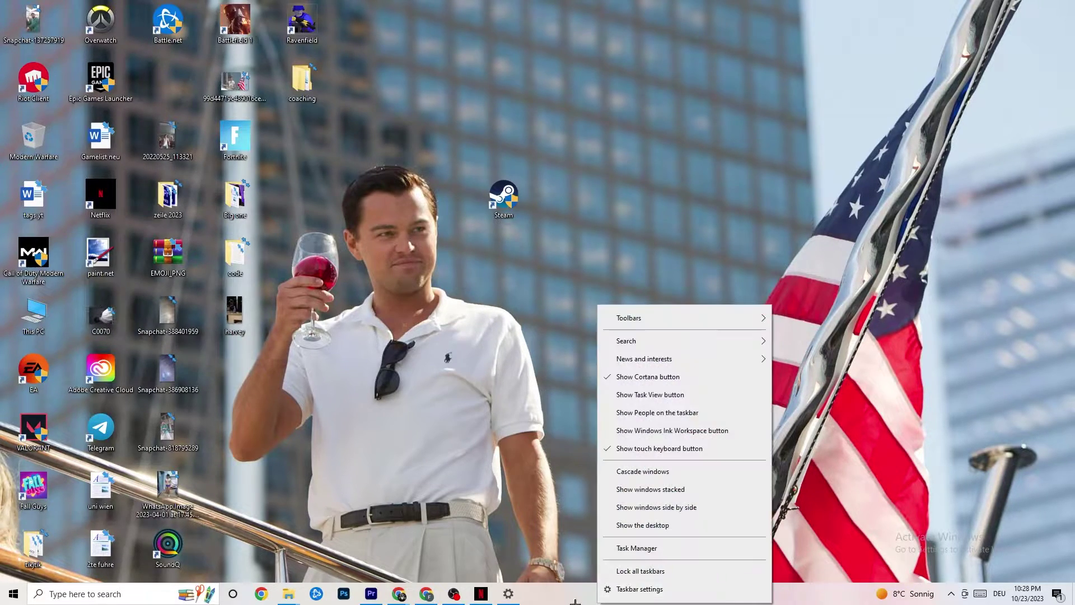
pyautogui.click(643, 549)
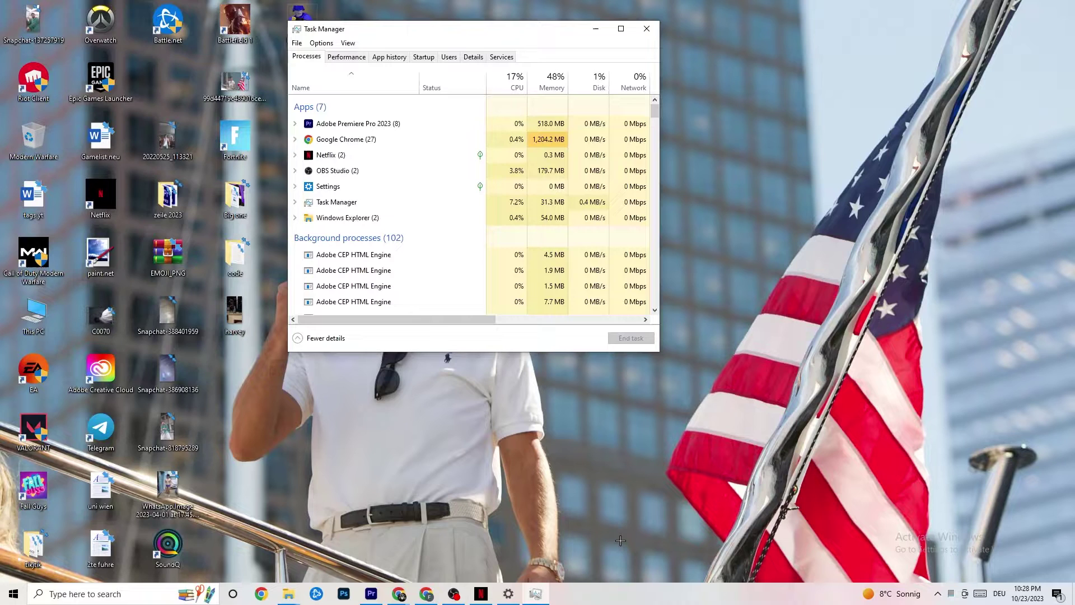
pyautogui.click(621, 29)
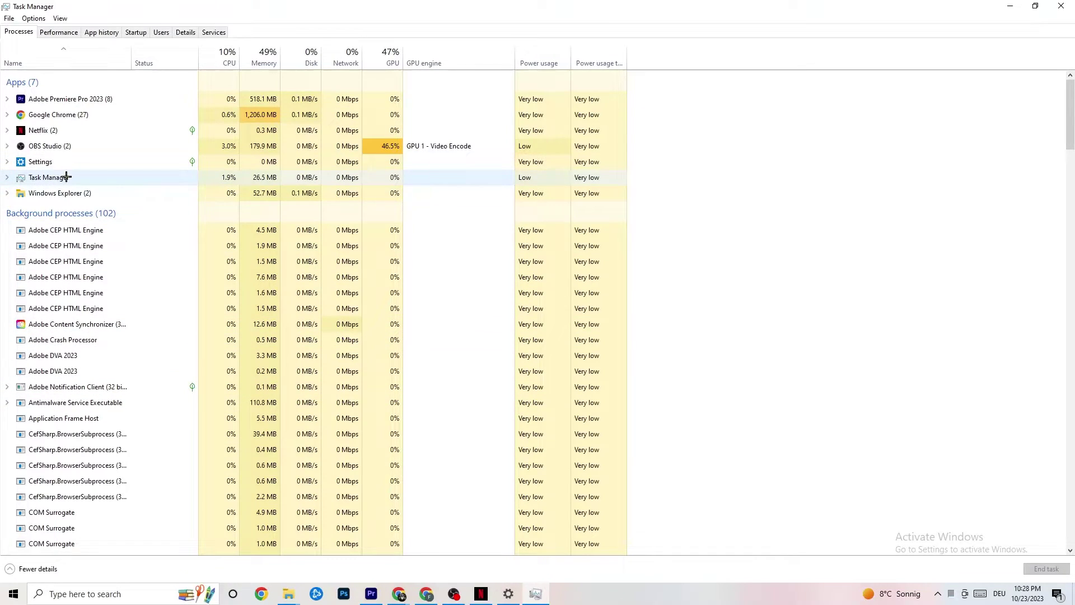
# Check the Google Chrome process options, then switch to the Details tab with PIDs.
pyautogui.rightClick(78, 115)
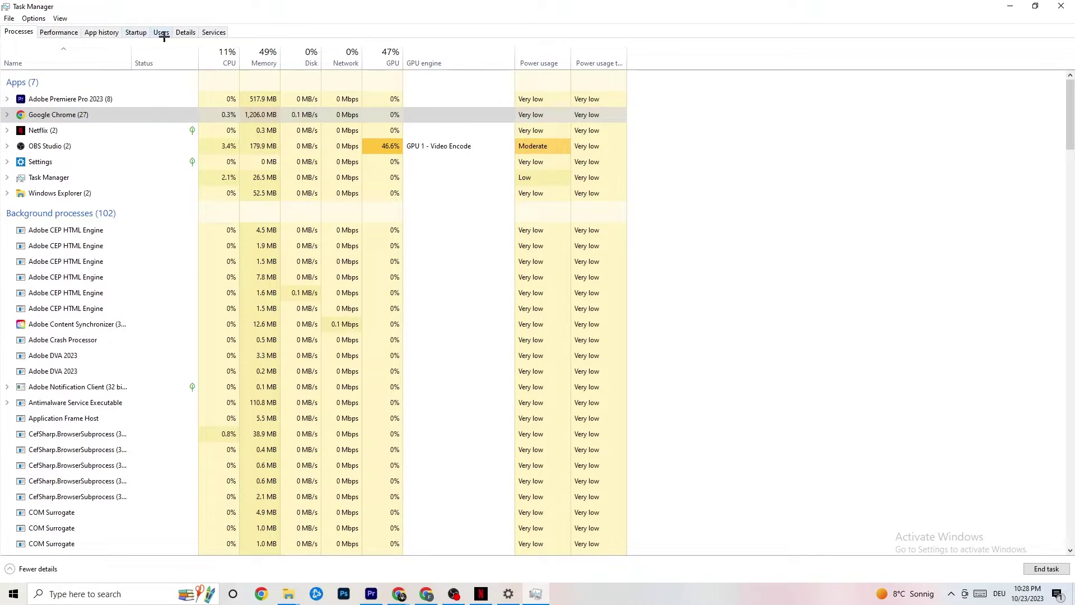
pyautogui.click(186, 32)
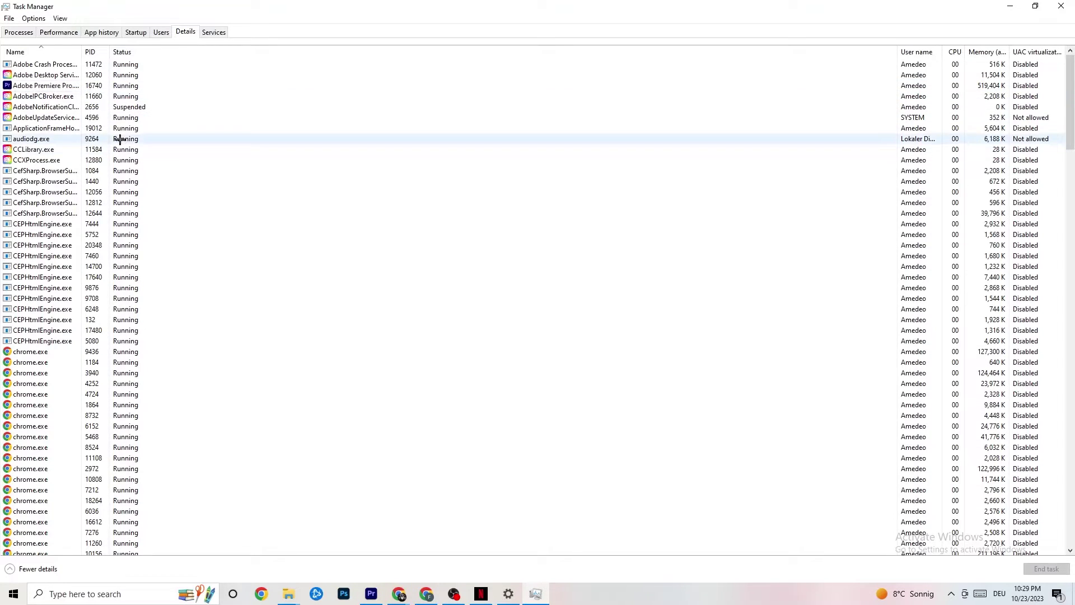
pyautogui.rightClick(58, 87)
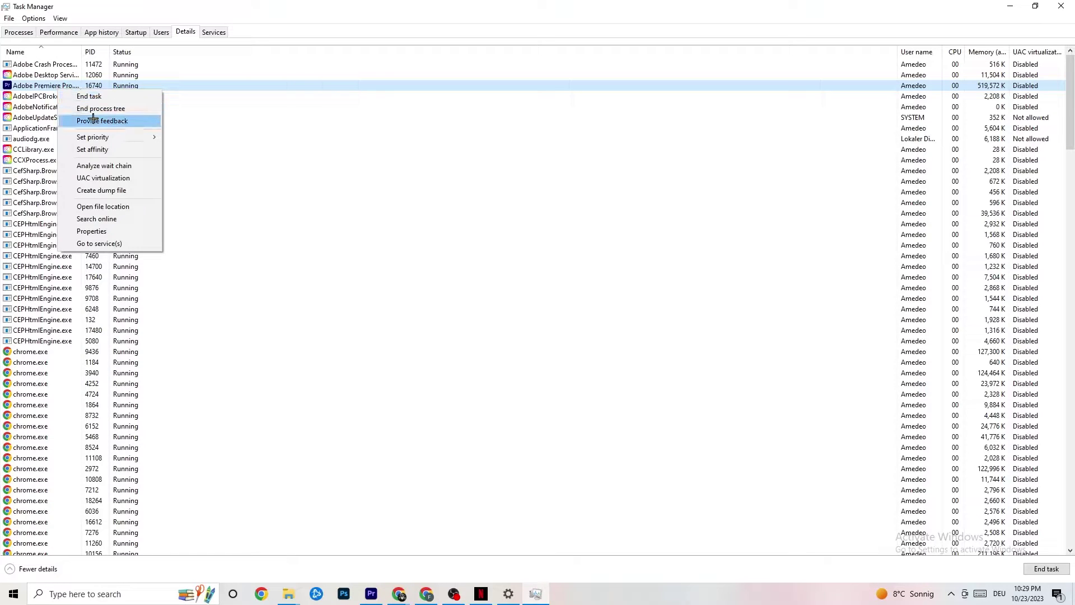
pyautogui.moveTo(104, 141)
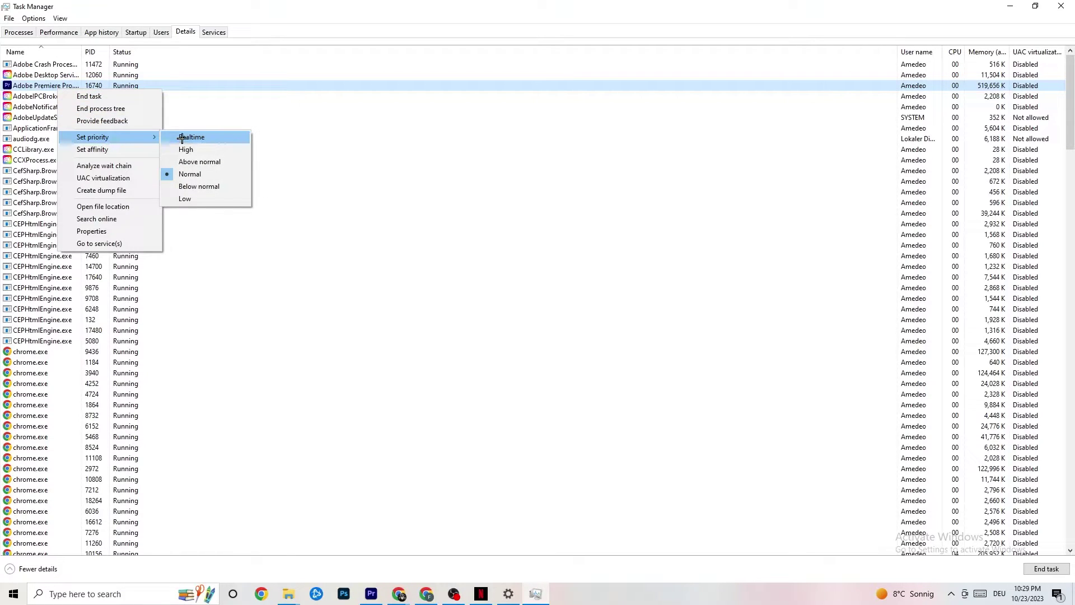
pyautogui.moveTo(148, 134)
pyautogui.click(291, 118)
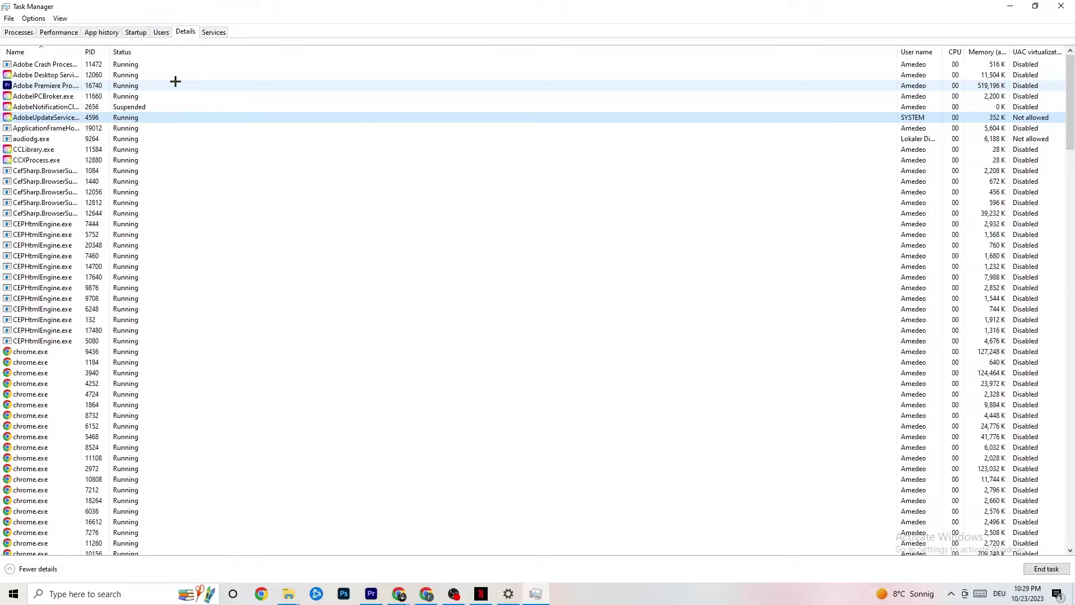
# Disable Razer Synapse in the Startup list, then close Task Manager.
pyautogui.click(137, 31)
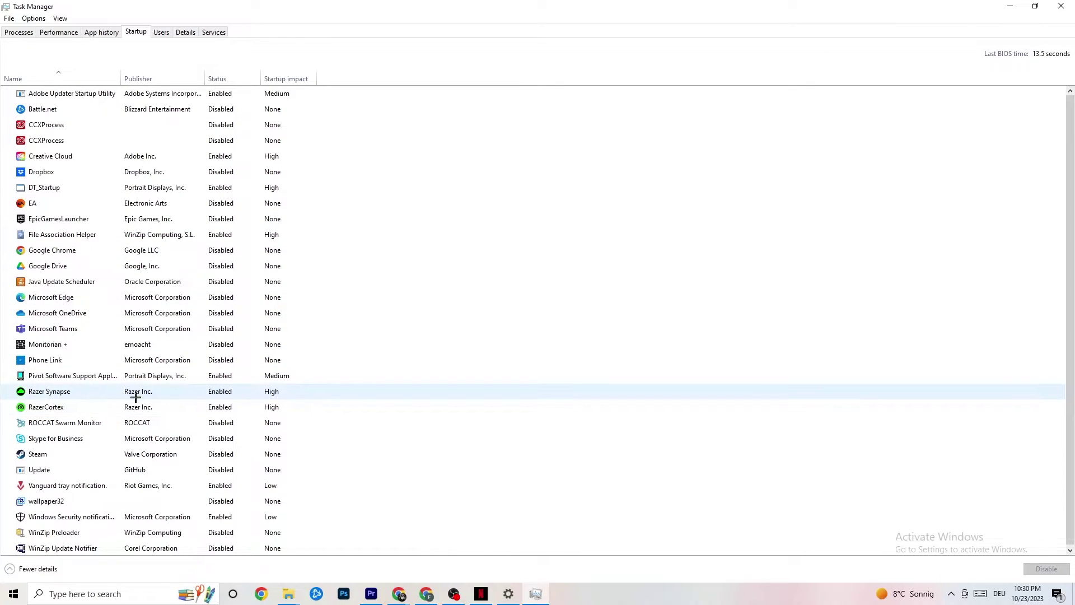
pyautogui.rightClick(217, 394)
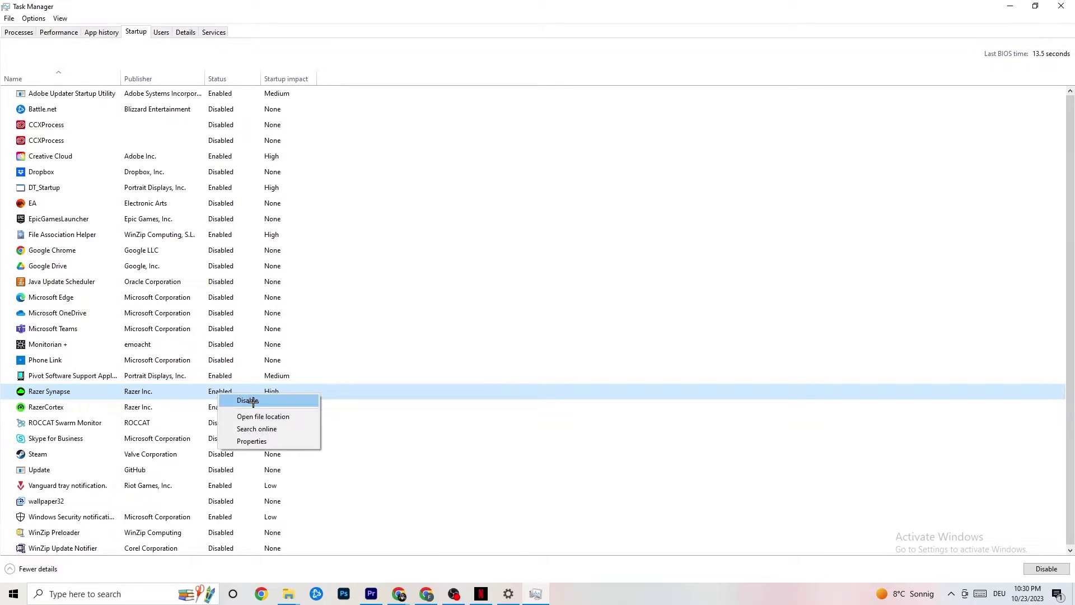
pyautogui.click(555, 56)
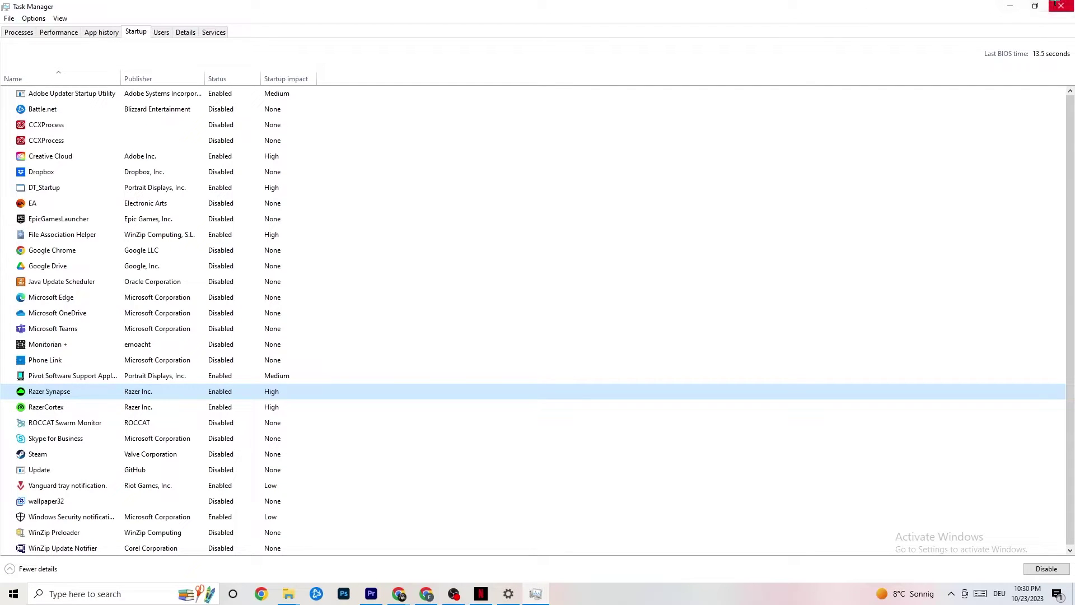
pyautogui.click(1055, 5)
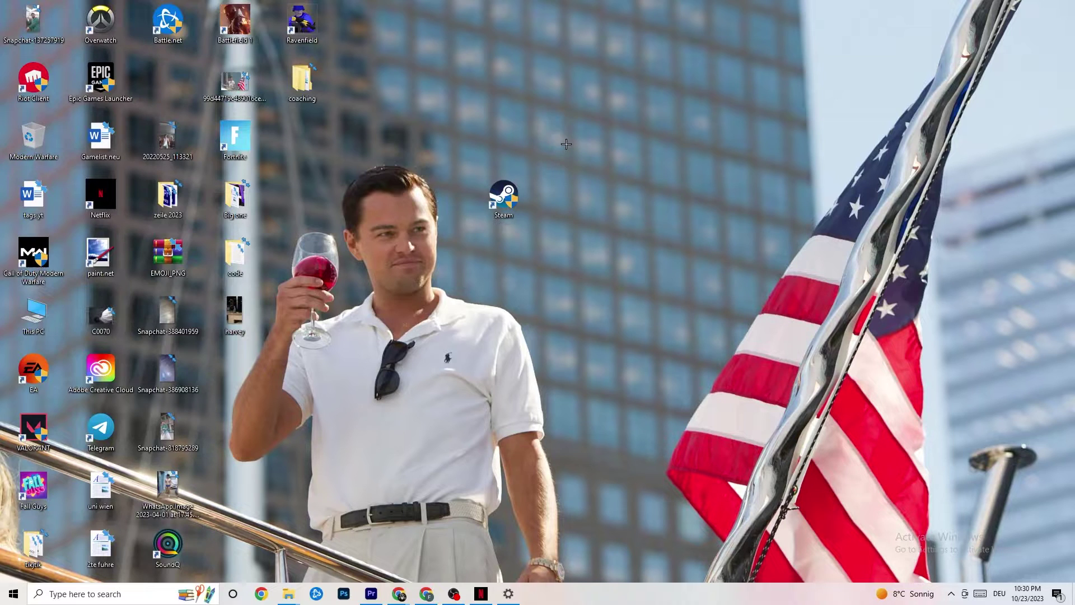
# Open Settings from the Start menu and enter the System Display page.
pyautogui.click(10, 597)
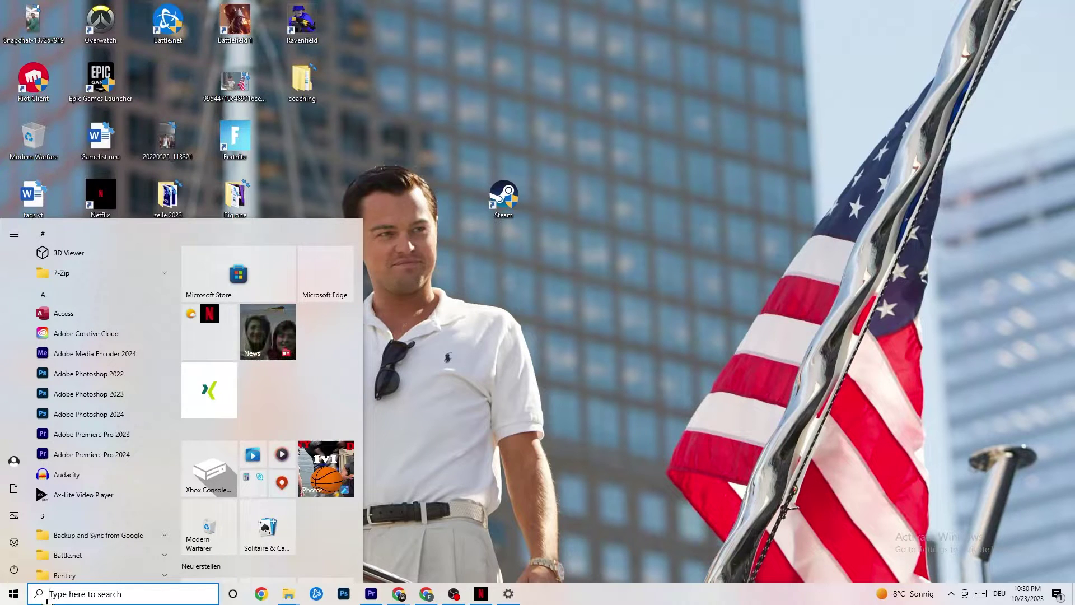
pyautogui.click(16, 542)
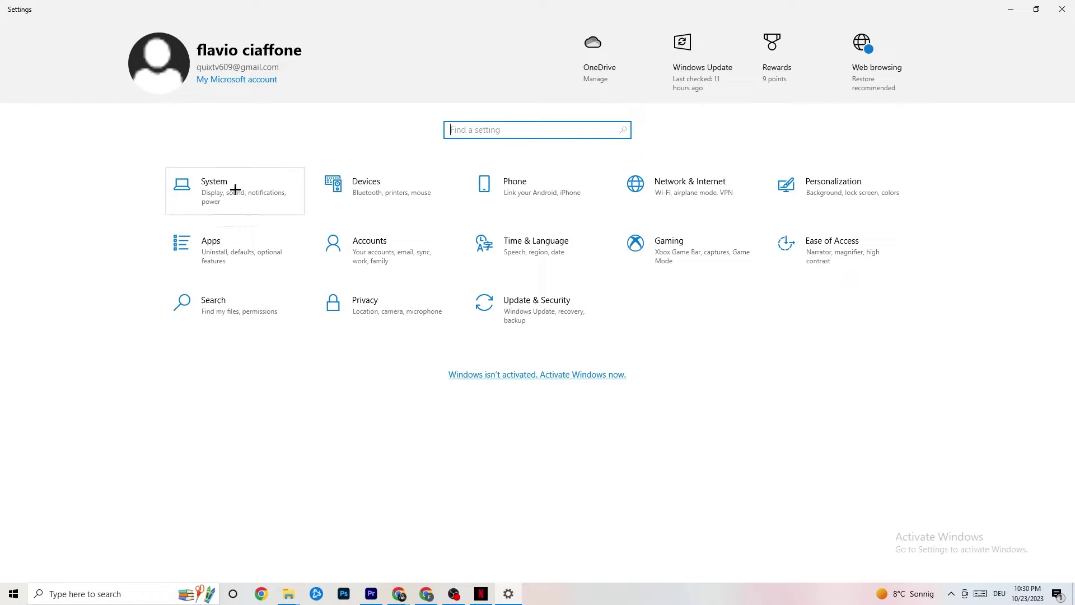
pyautogui.click(235, 190)
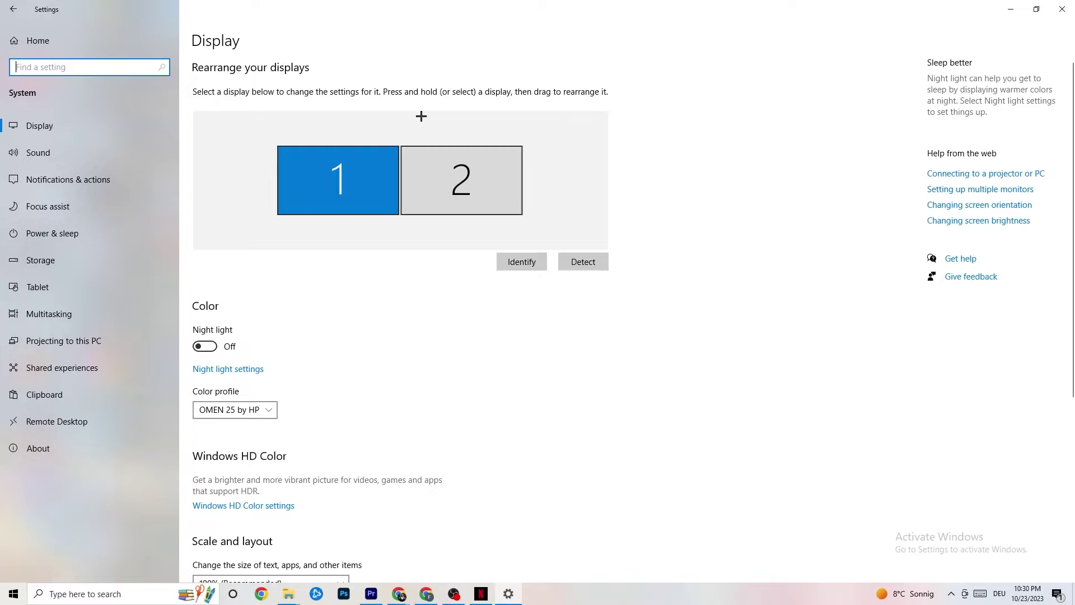
# Keep the display scale at 100% and go to the Power & sleep page.
pyautogui.scroll(-5, 523, 127)
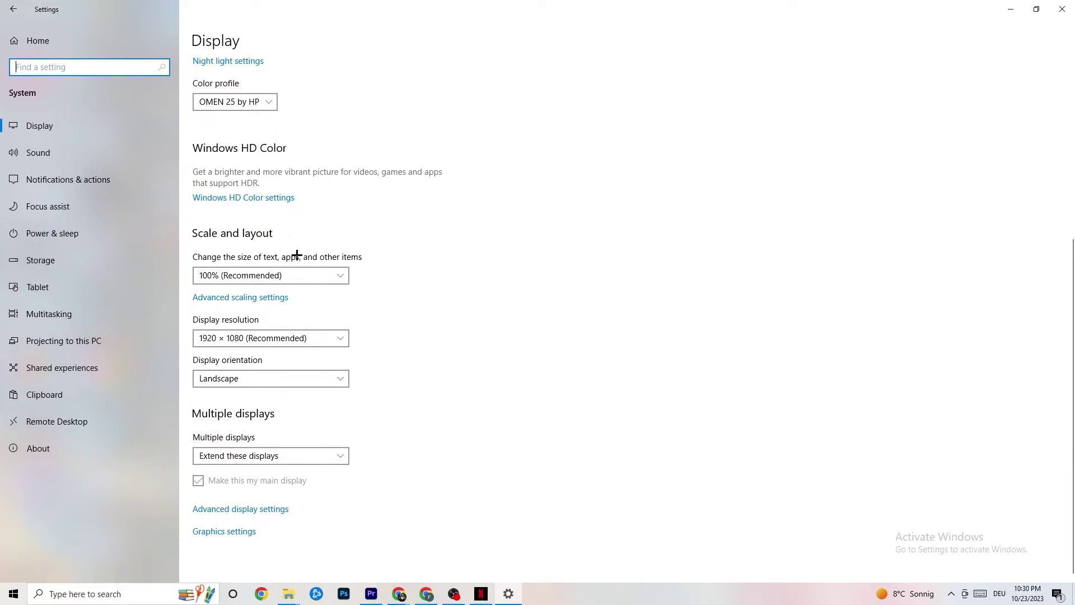
pyautogui.click(308, 272)
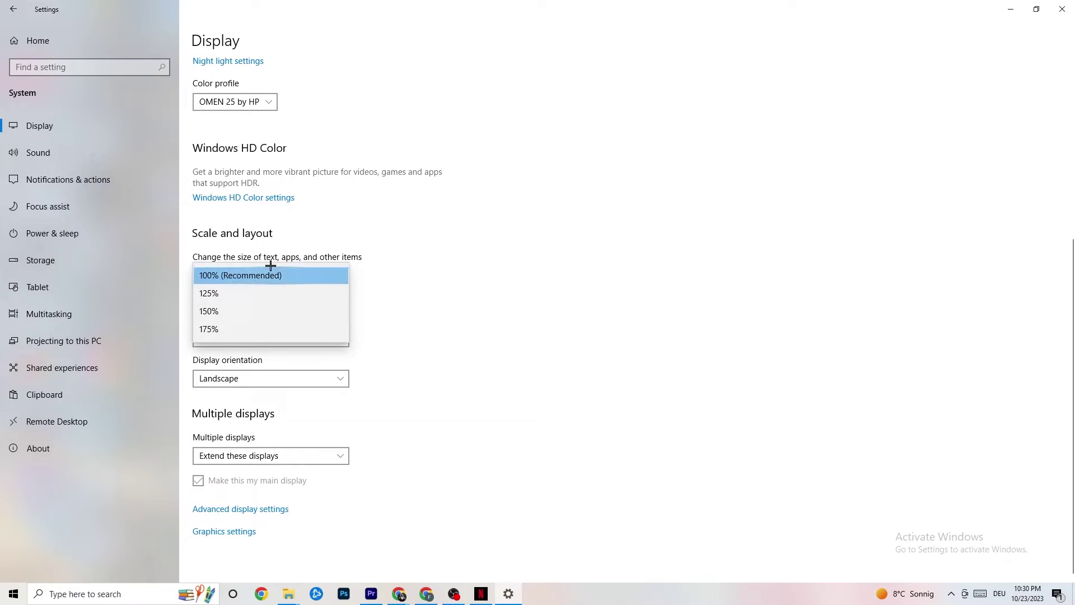
pyautogui.click(434, 219)
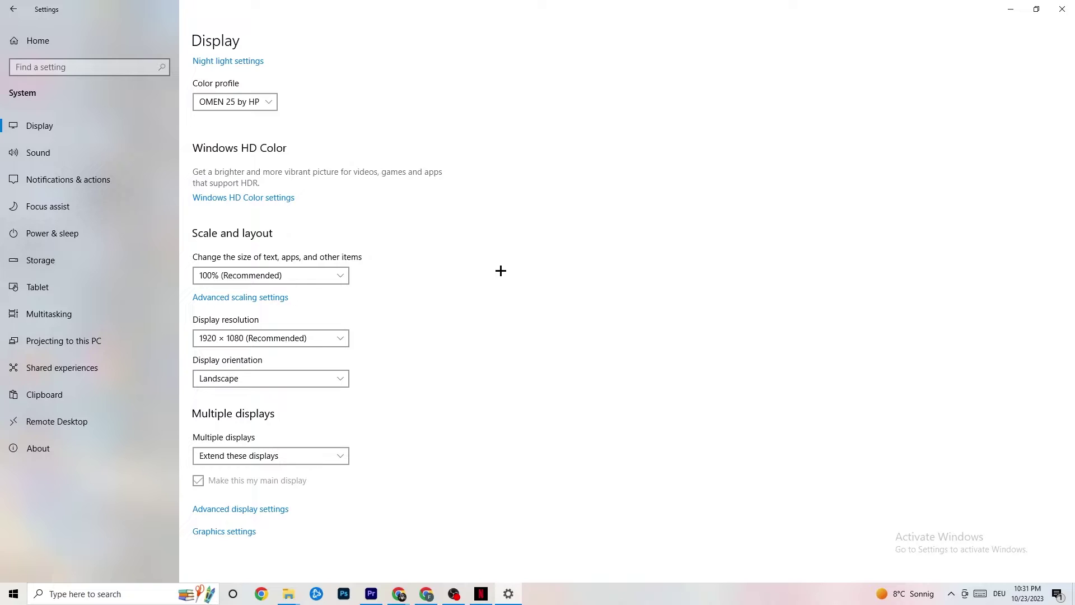
pyautogui.click(67, 231)
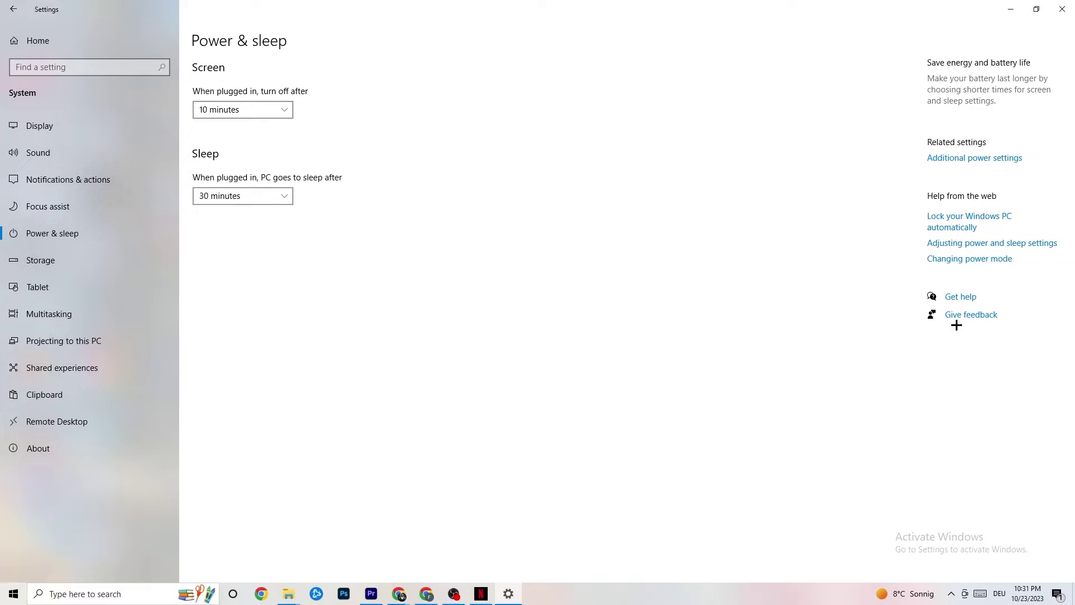
# Review the power plans in Power Options, close it, and go to Storage.
pyautogui.click(993, 159)
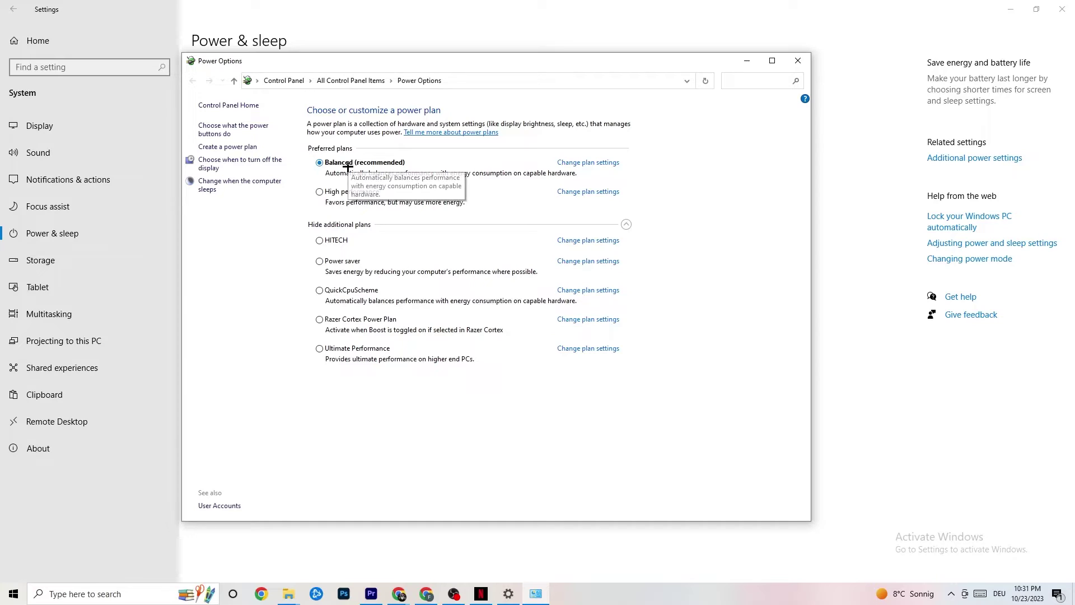
pyautogui.click(798, 60)
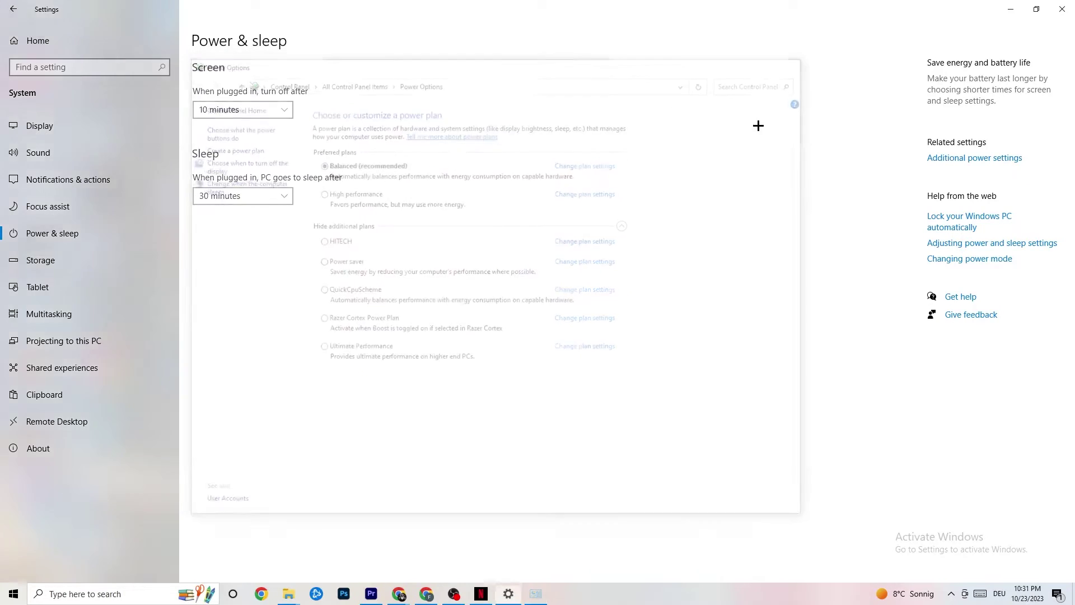
pyautogui.click(84, 263)
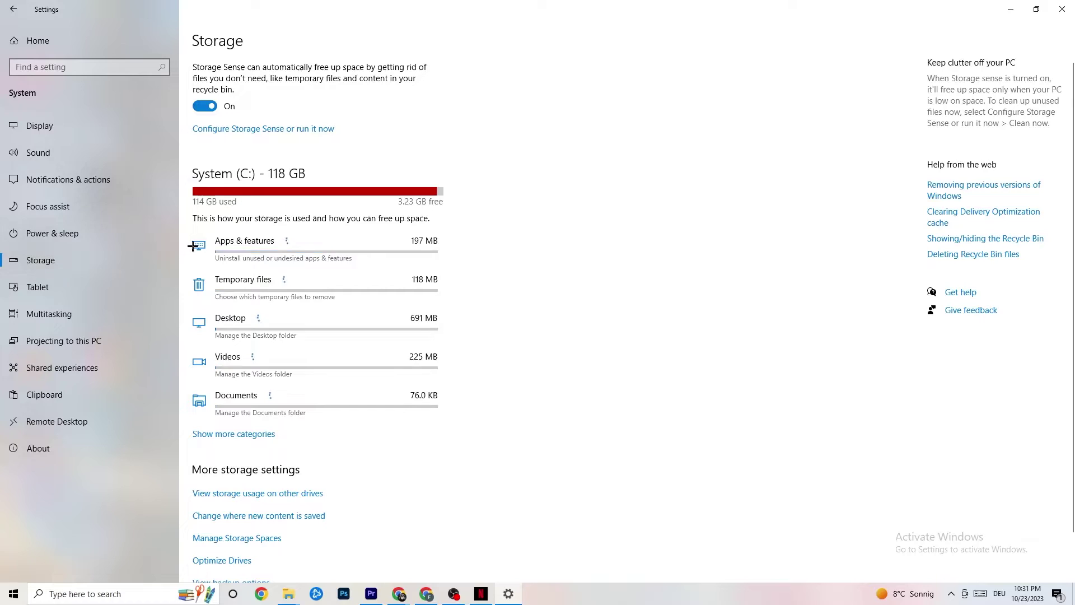
# Review Storage Sense's weekly frequency and 14-day recycle bin cleanup, then return home.
pyautogui.click(250, 128)
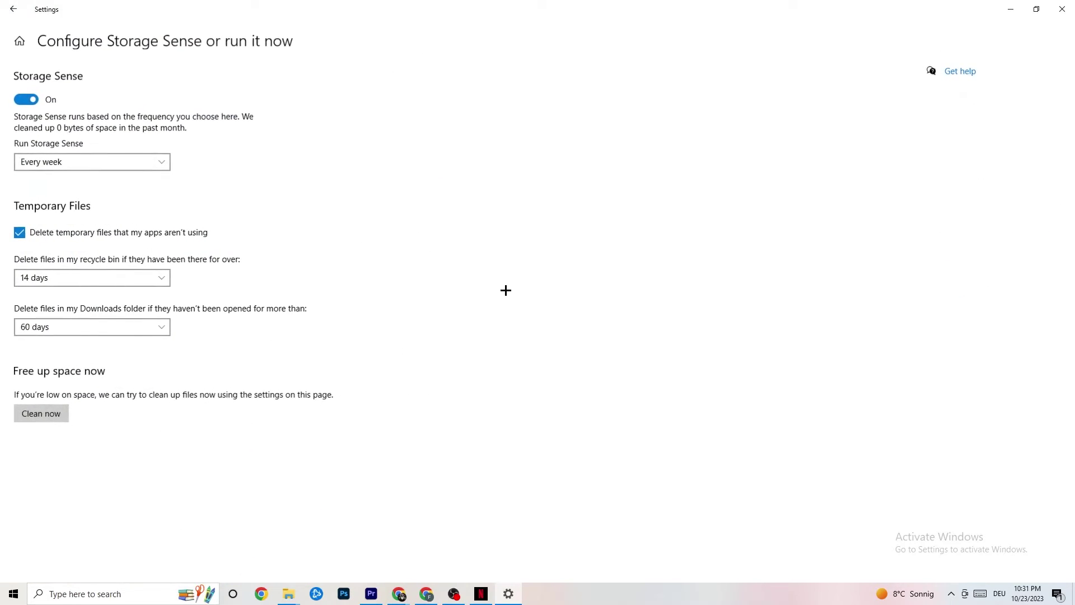
pyautogui.click(121, 166)
pyautogui.click(340, 147)
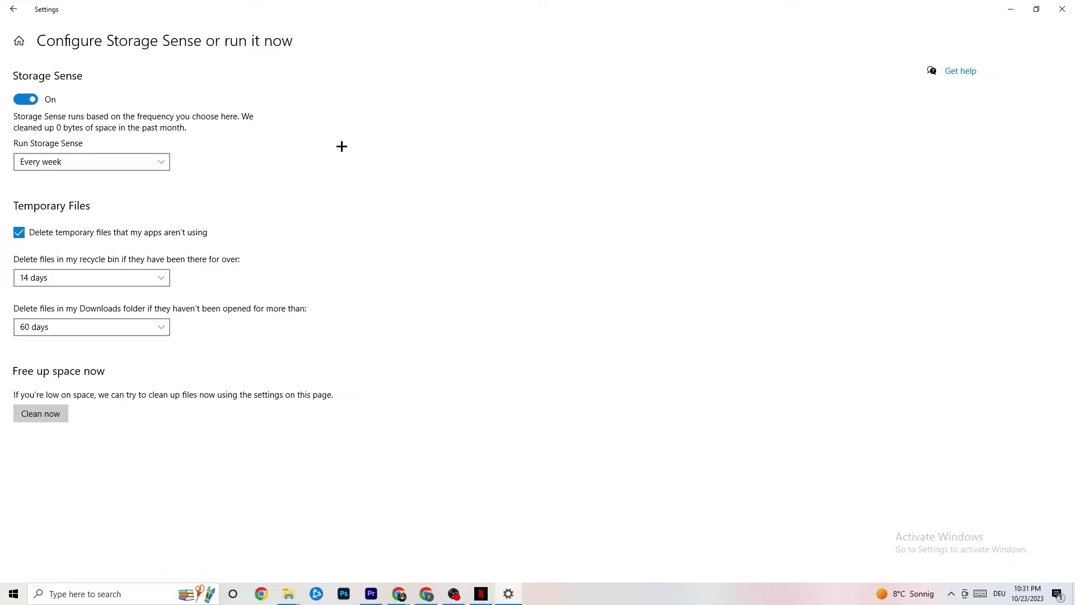
pyautogui.click(103, 162)
pyautogui.click(277, 179)
pyautogui.click(140, 278)
pyautogui.click(397, 222)
pyautogui.click(10, 5)
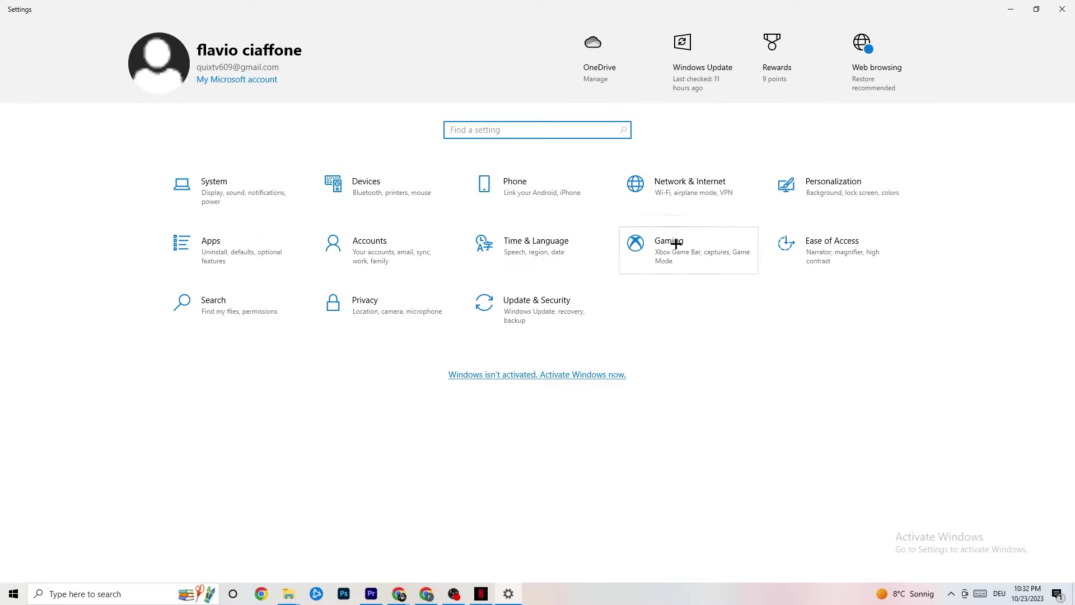
# Open Gaming settings with Xbox Game Bar off, then view the Captures page.
pyautogui.click(715, 254)
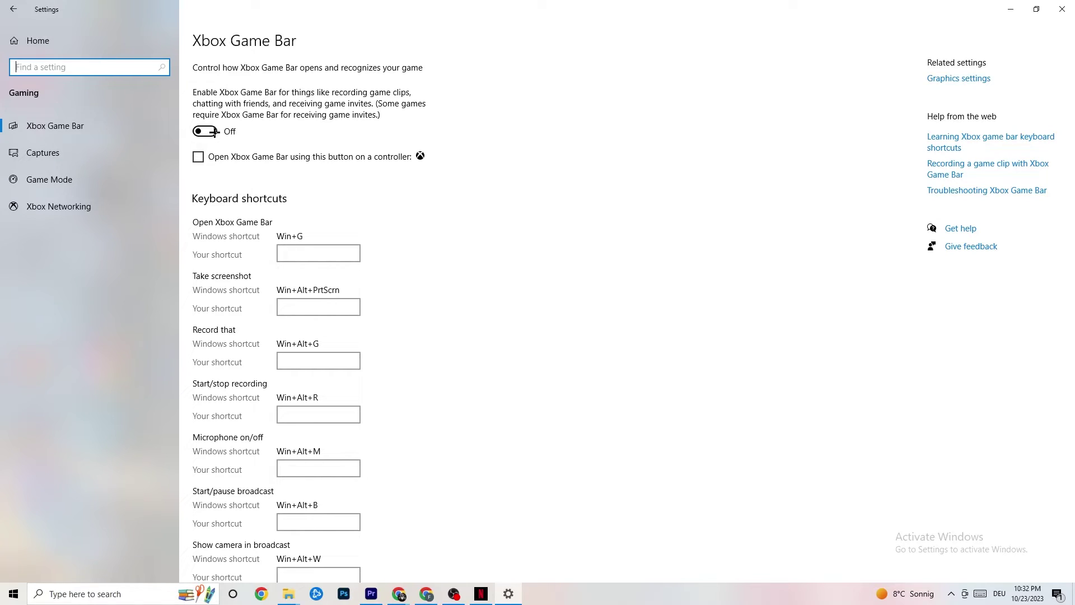
pyautogui.click(84, 153)
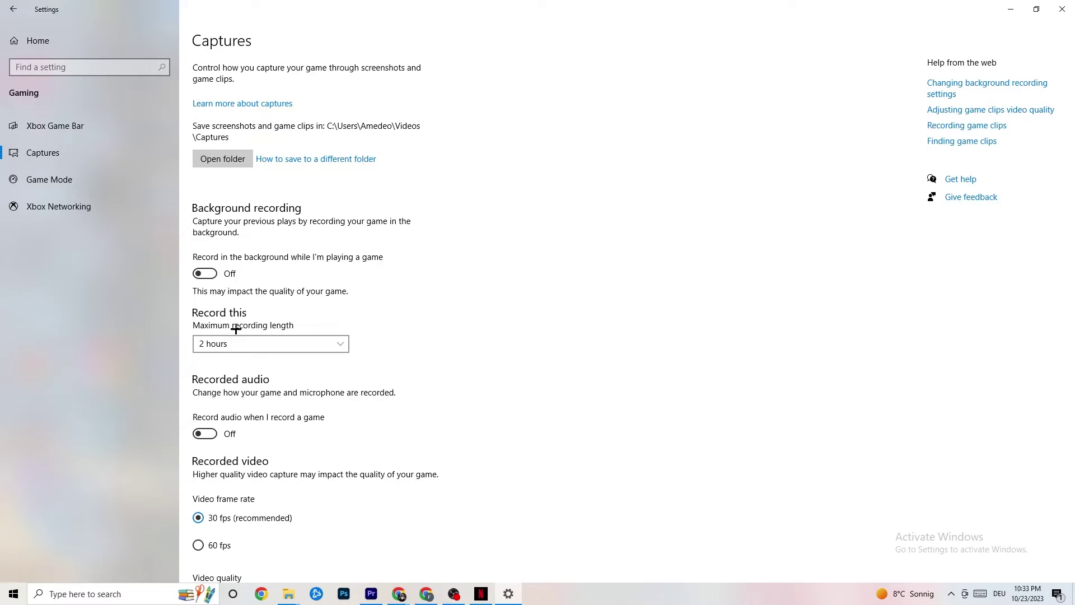
# Open the Game Mode page, verify its toggle is On, then go Home.
pyautogui.click(98, 180)
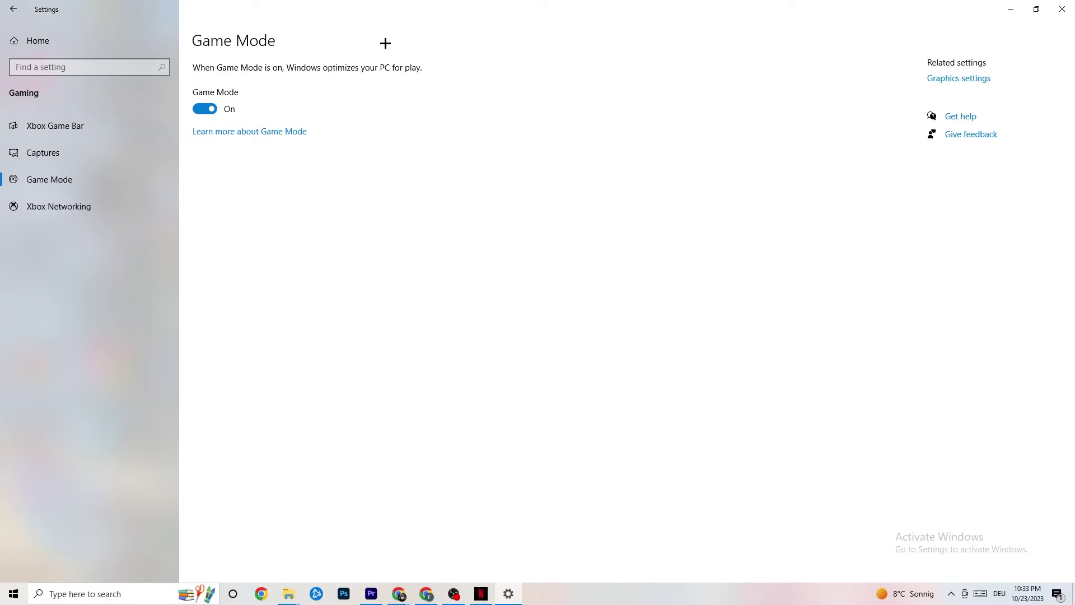
pyautogui.click(39, 41)
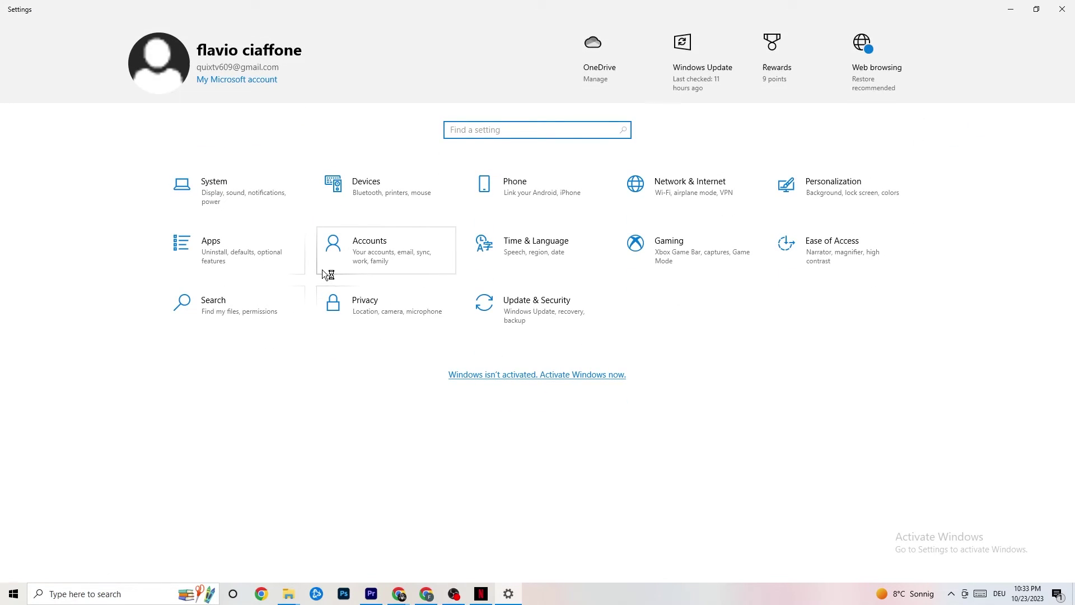
# Check Windows Update under Update & Security, look at Troubleshoot, then close Settings.
pyautogui.click(563, 319)
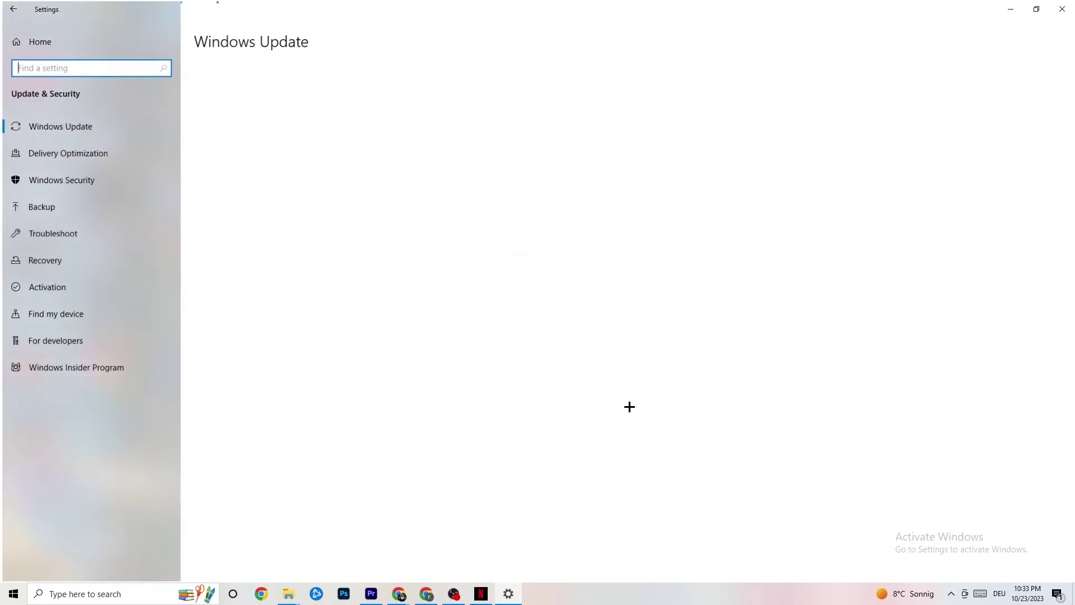
pyautogui.click(60, 223)
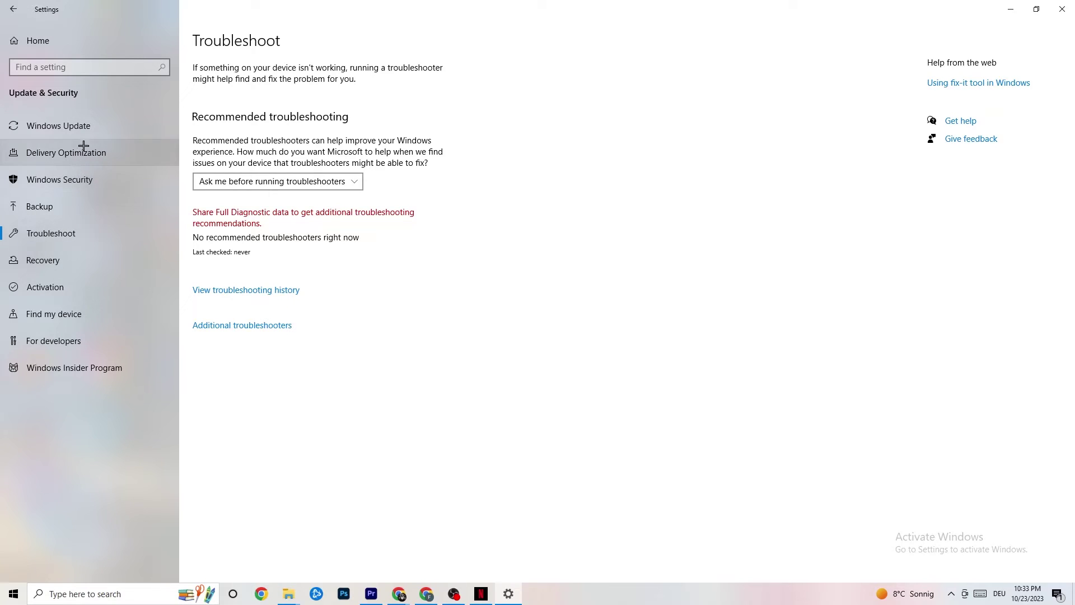
pyautogui.click(86, 126)
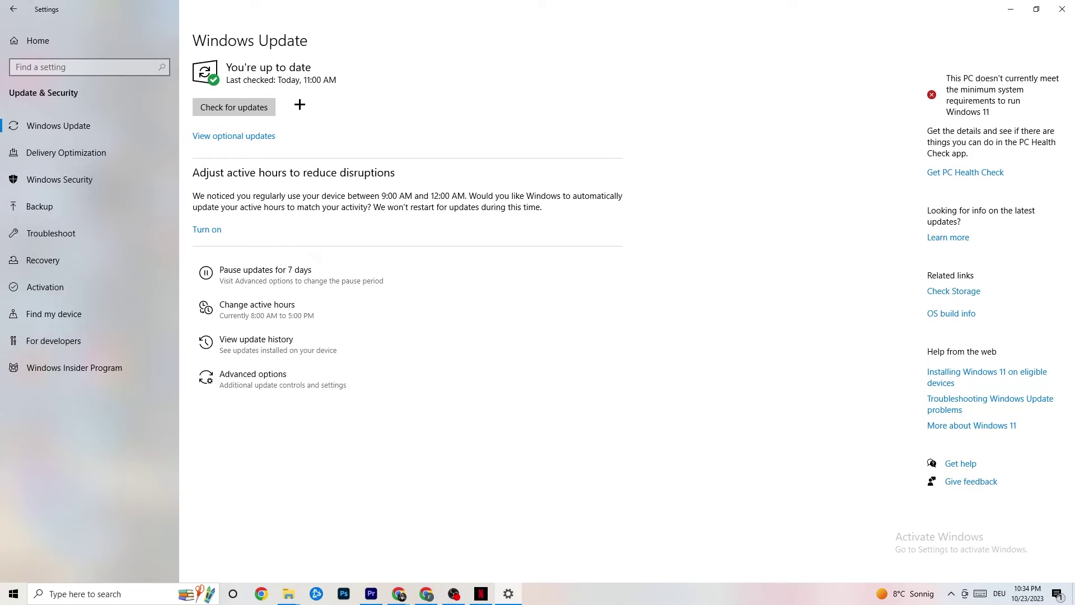
pyautogui.click(1052, 11)
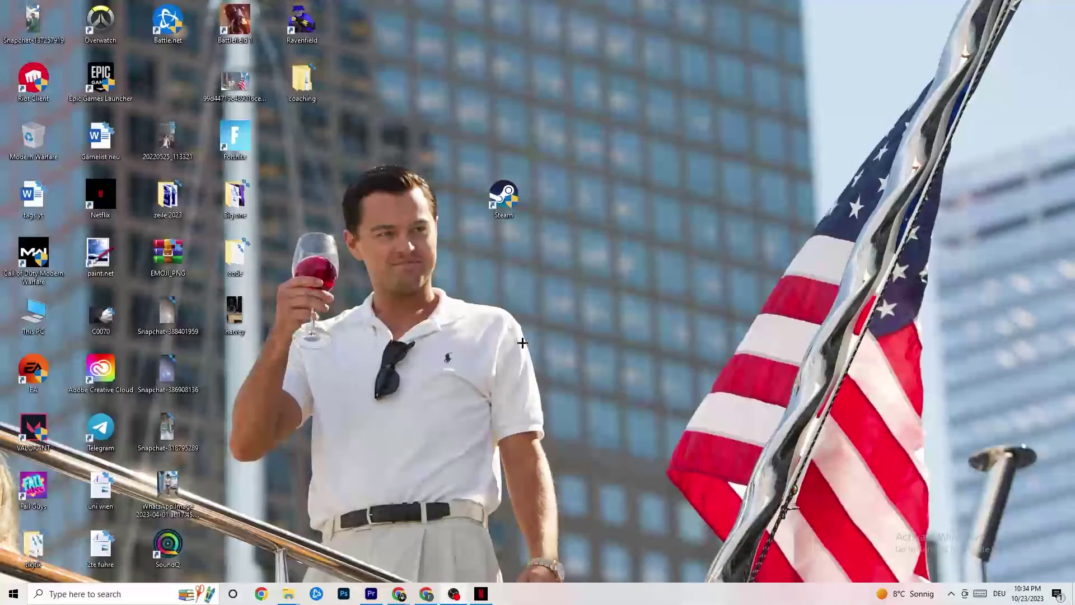